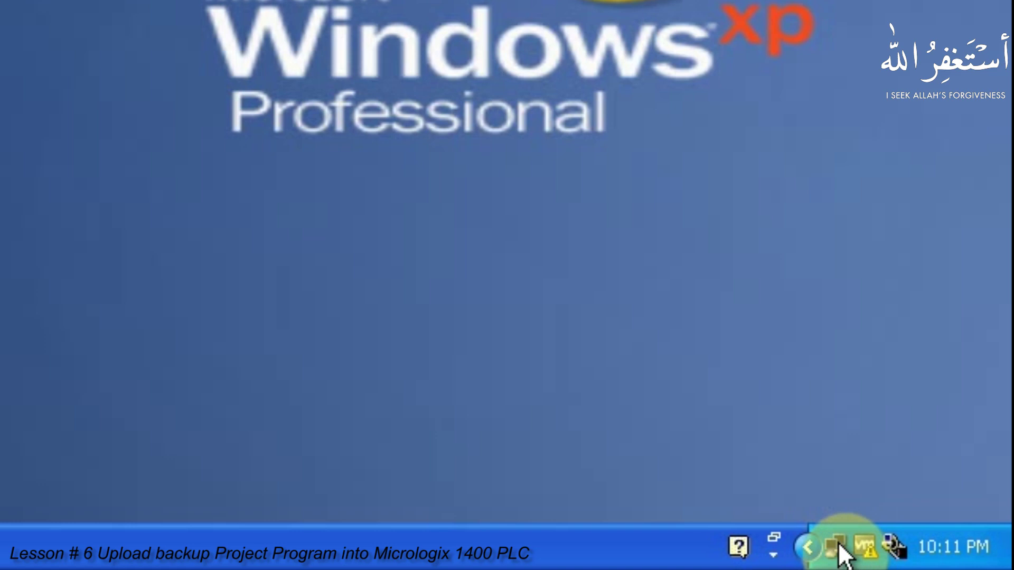
{"action": "right_click", "coordinate": [837, 539]}
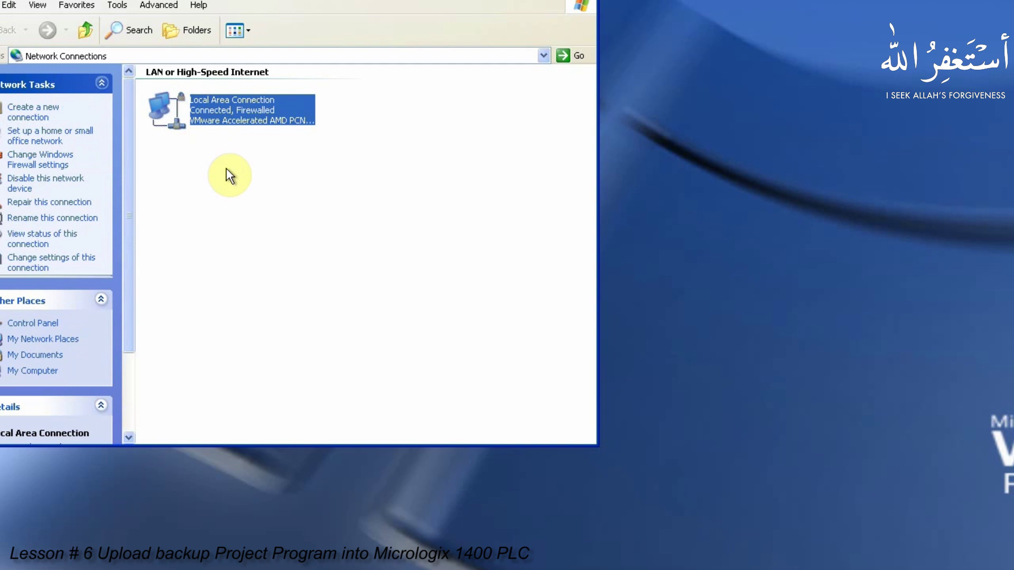
{"action": "left_click", "coordinate": [285, 246]}
{"action": "left_click", "coordinate": [329, 166]}
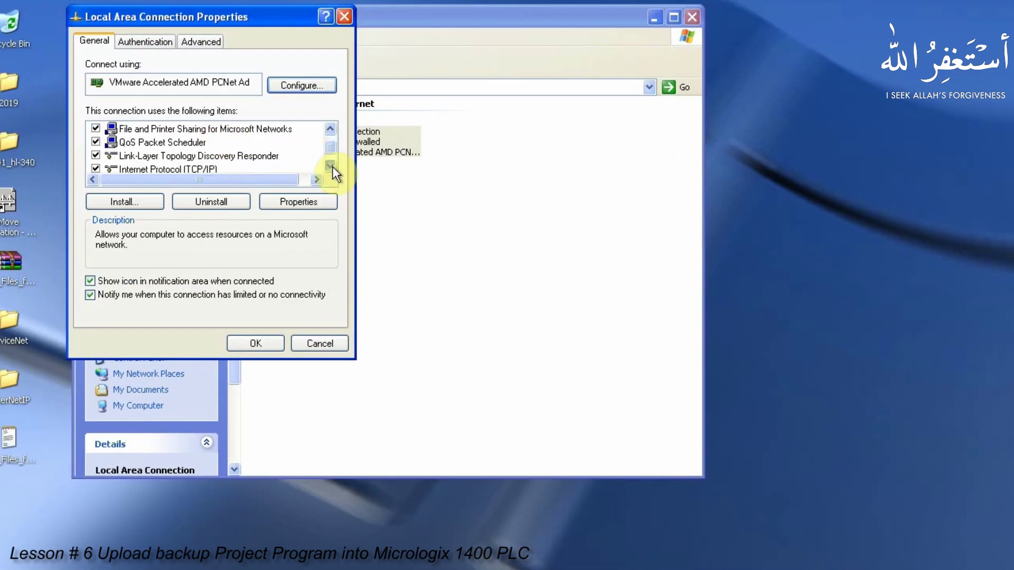
{"action": "double_click", "coordinate": [196, 158]}
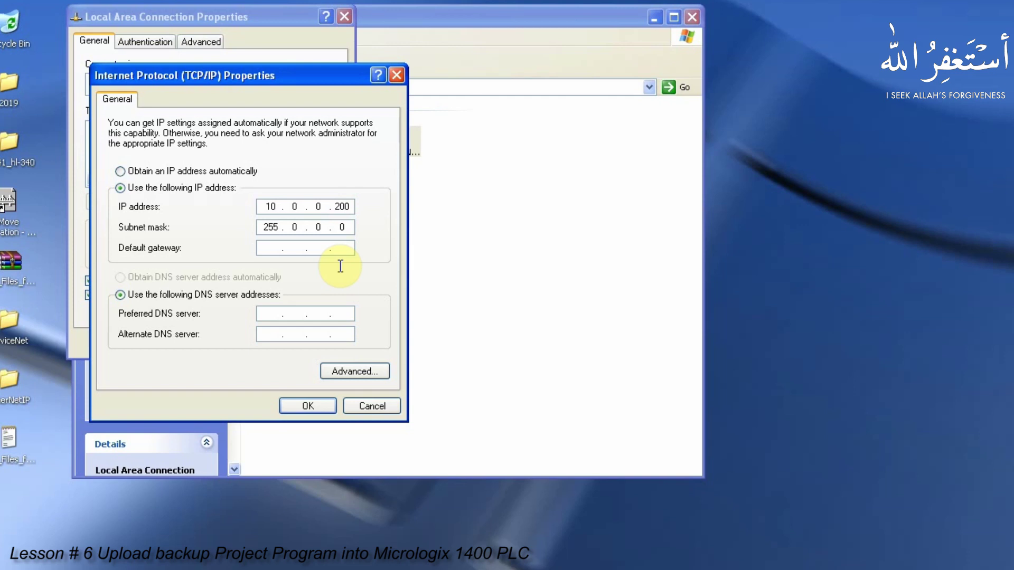
{"action": "left_click", "coordinate": [317, 408]}
{"action": "left_click", "coordinate": [317, 341]}
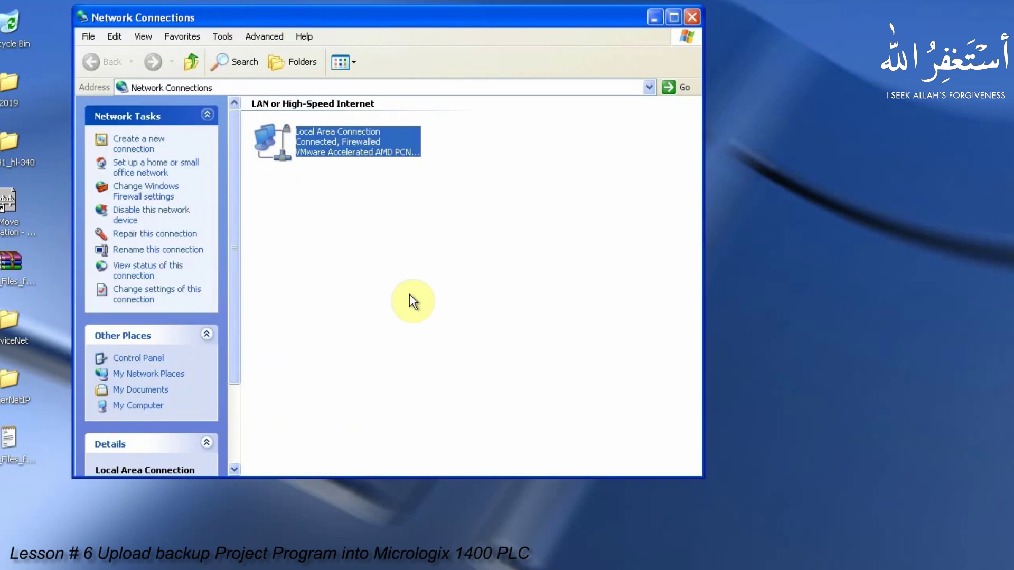
{"action": "left_click", "coordinate": [410, 293]}
{"action": "left_click", "coordinate": [688, 21]}
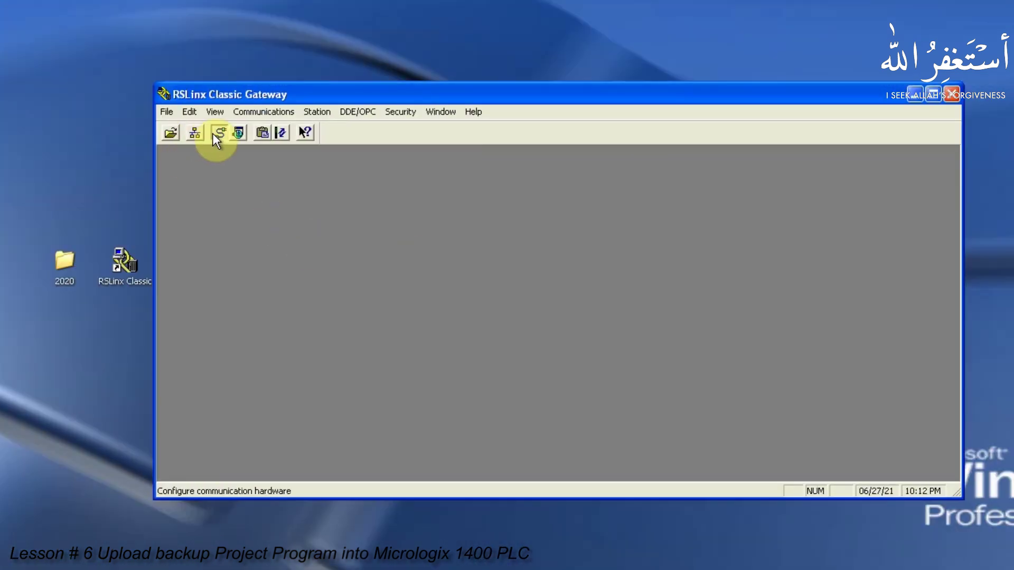
Step: Add a new Ethernet devices driver in RSLinx, keeping the default name AB_ETH-1
{"action": "left_click", "coordinate": [217, 132]}
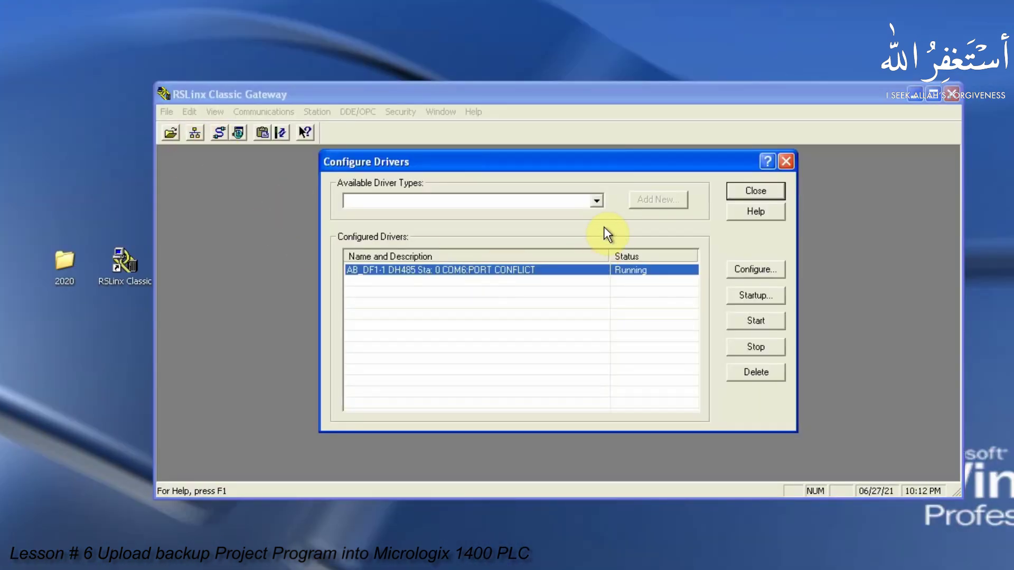
{"action": "left_click", "coordinate": [601, 205]}
{"action": "left_click", "coordinate": [547, 226]}
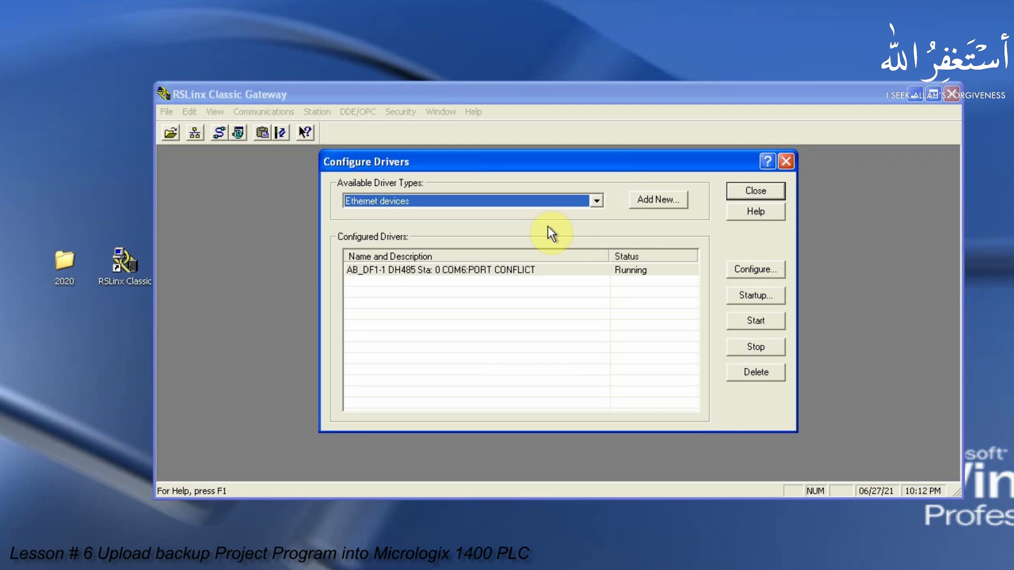
{"action": "left_click", "coordinate": [662, 198]}
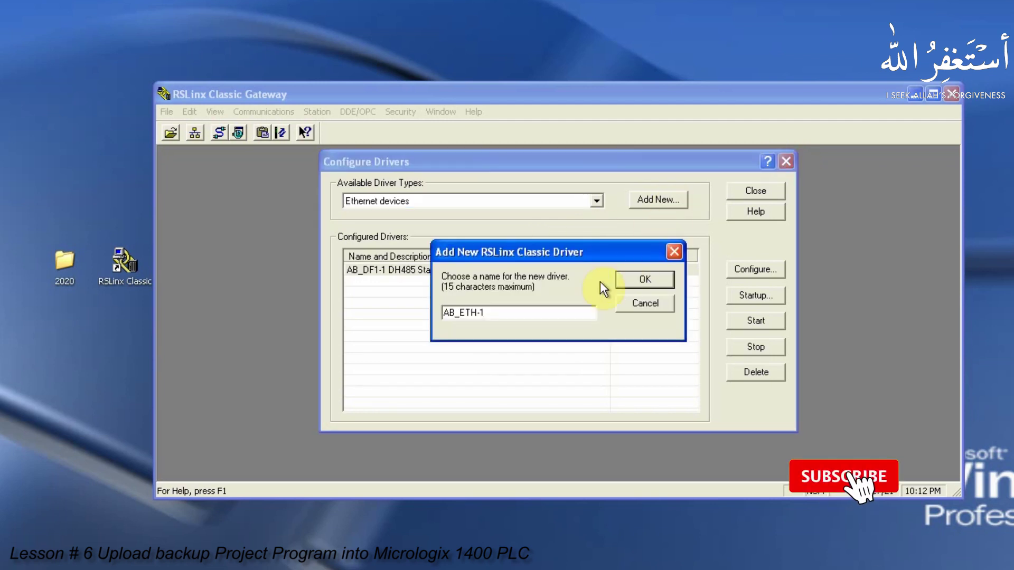
{"action": "left_click", "coordinate": [634, 283]}
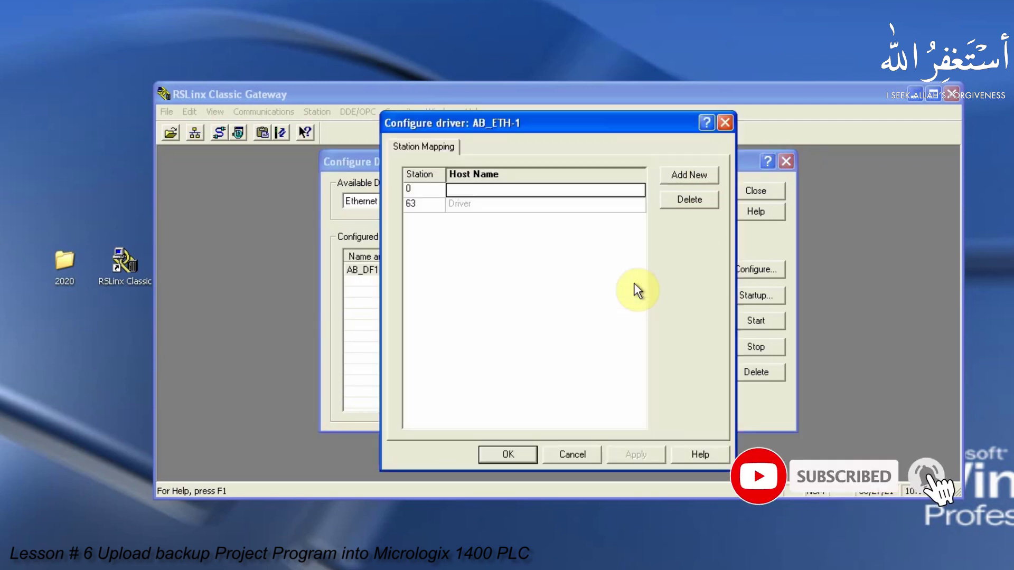
{"action": "type", "text": "10.0.0.1"}
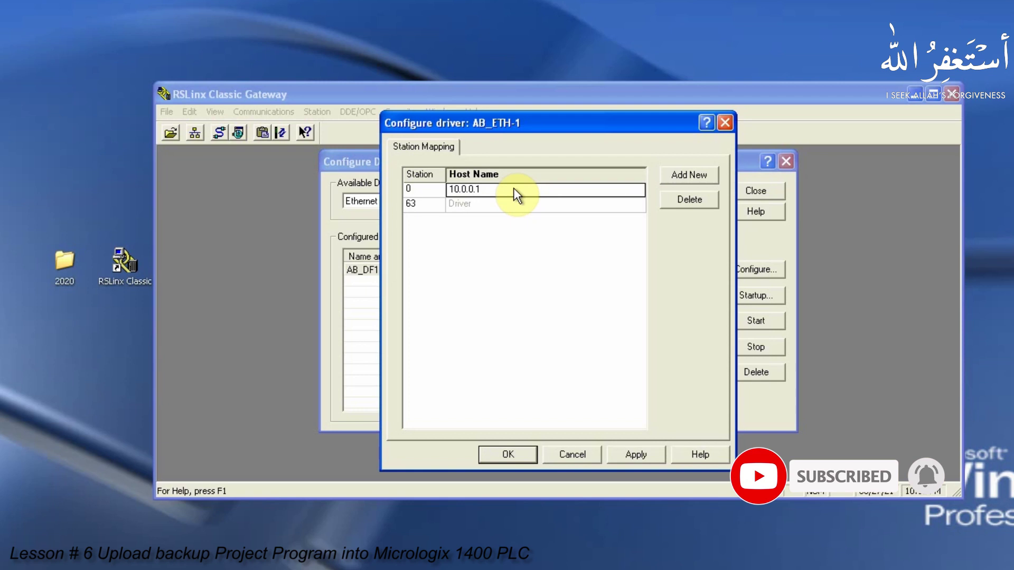
Step: Map stations 0–5 to 10.0.0.1 through 10.0.0.6, then start the AB_ETH-1 driver
{"action": "left_click", "coordinate": [671, 177]}
{"action": "type", "text": "10.0.0.210.0.0.3"}
{"action": "left_click", "coordinate": [685, 176]}
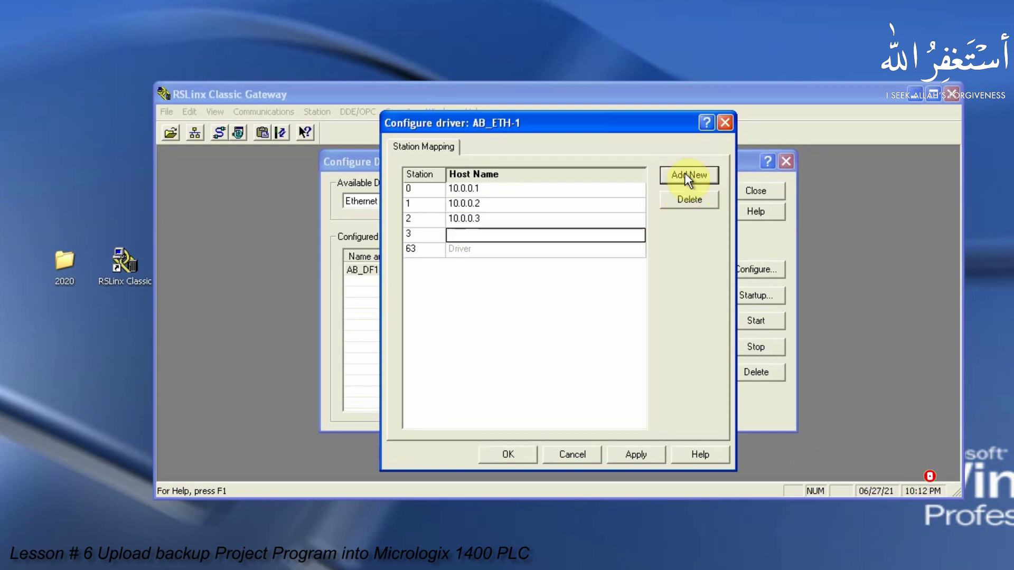
{"action": "type", "text": "10.0.0.4"}
{"action": "left_click", "coordinate": [684, 175]}
{"action": "type", "text": "10.0.0.5"}
{"action": "left_click", "coordinate": [684, 176]}
{"action": "type", "text": "10.0.0.6"}
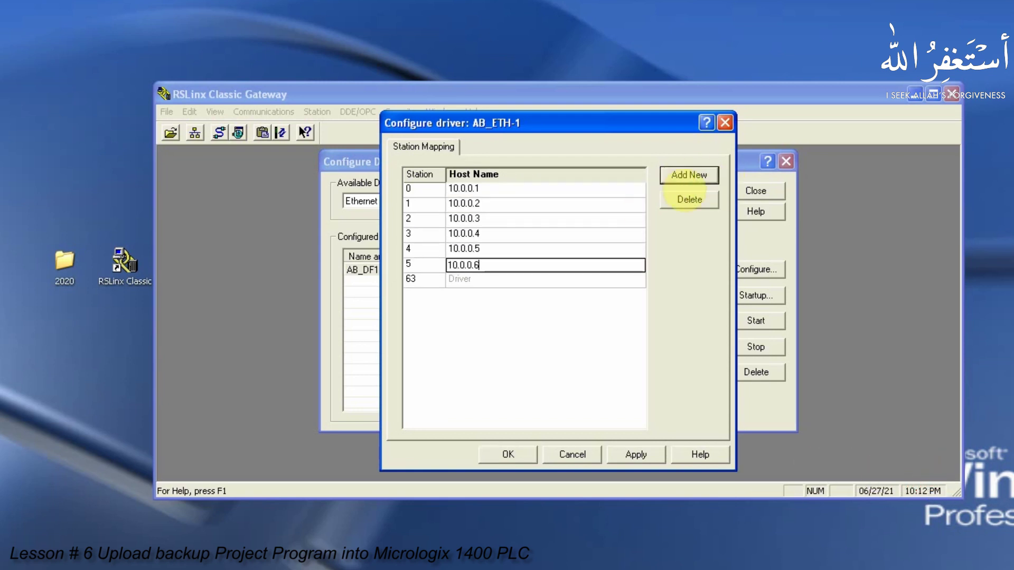
{"action": "left_click", "coordinate": [609, 456]}
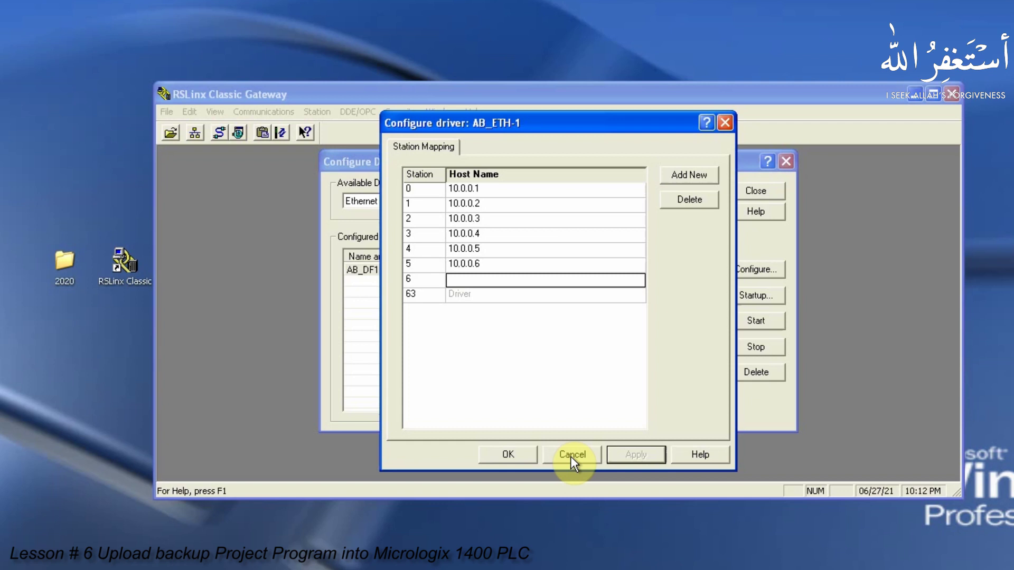
{"action": "left_click", "coordinate": [519, 457]}
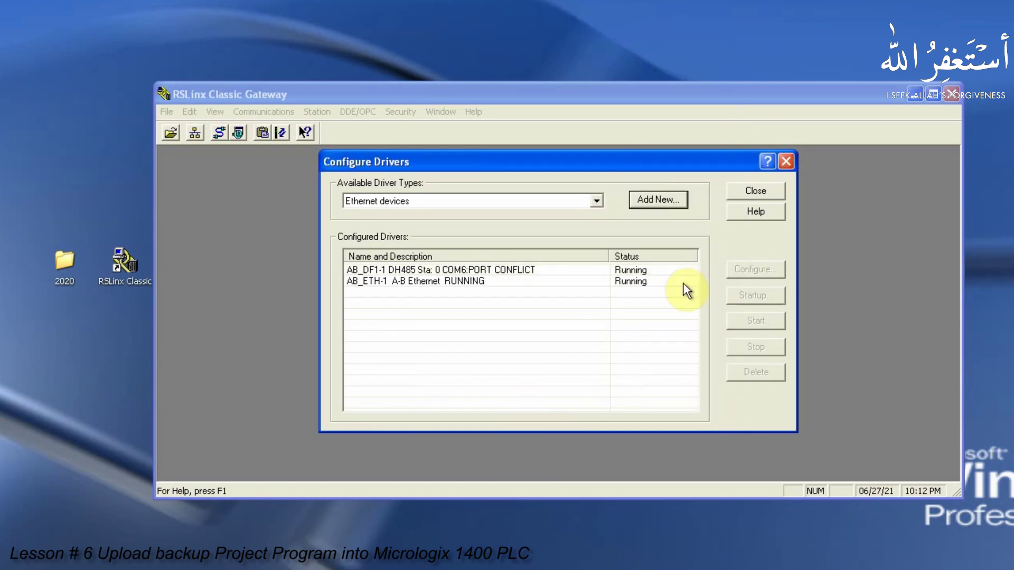
{"action": "left_click", "coordinate": [547, 281]}
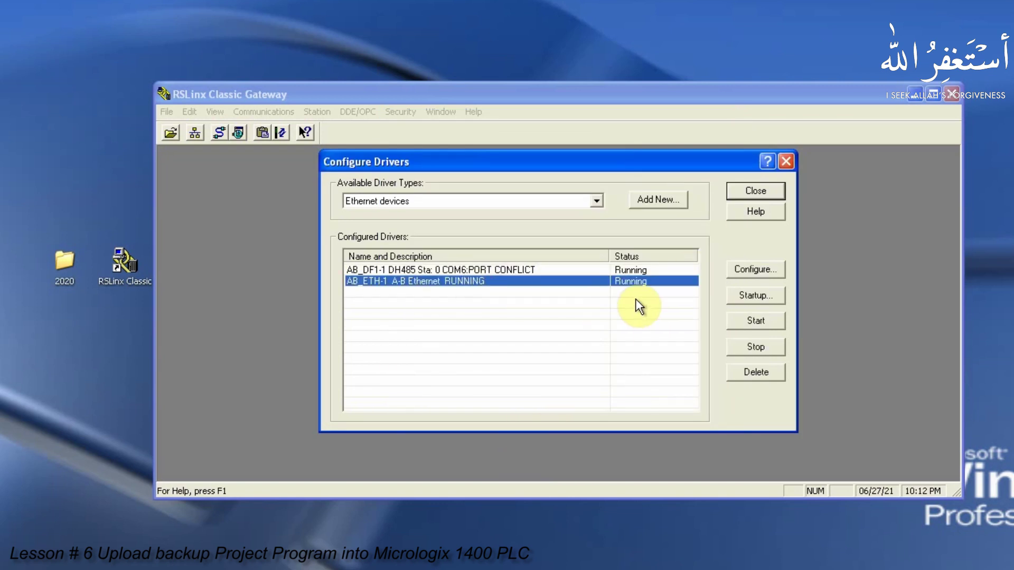
{"action": "left_click", "coordinate": [755, 326]}
Step: Browse AB_ETH-1 in RSWho, verify the controller at 10.0.0.3, then close the gateway window
{"action": "key", "text": "Escape"}
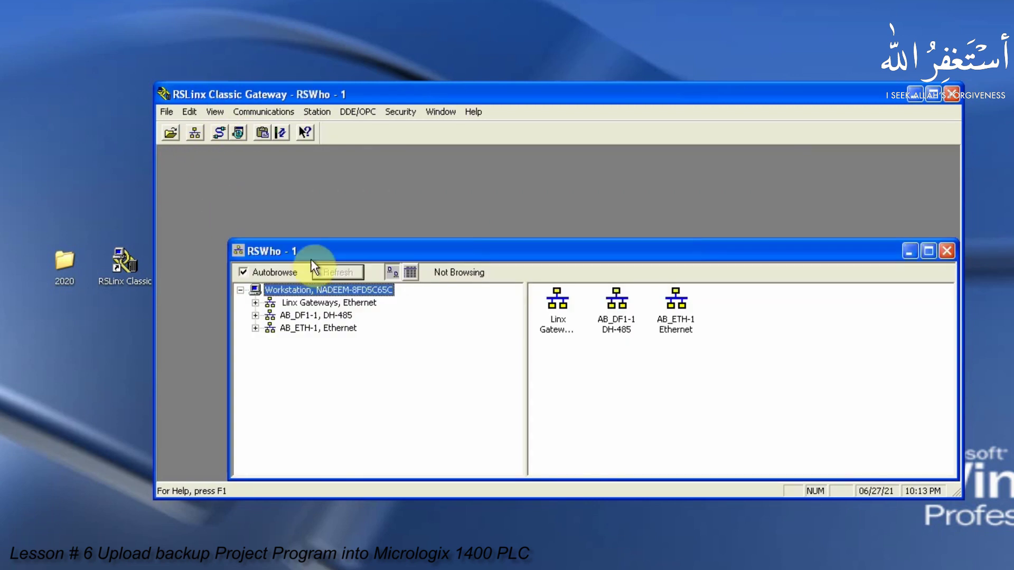
{"action": "left_click_drag", "start_coordinate": [311, 260], "coordinate": [263, 180]}
{"action": "left_click", "coordinate": [226, 247]}
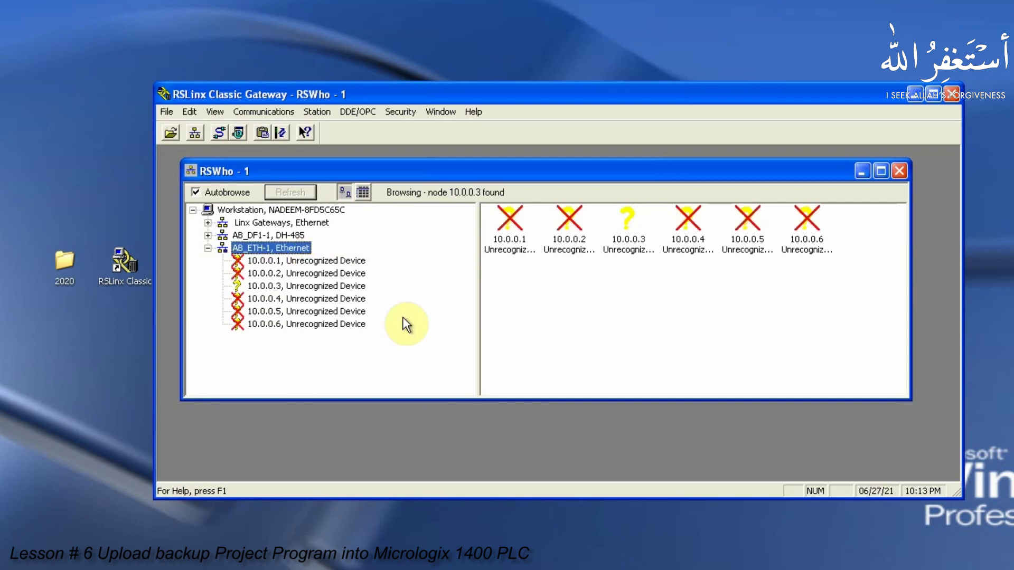
{"action": "left_click", "coordinate": [628, 238]}
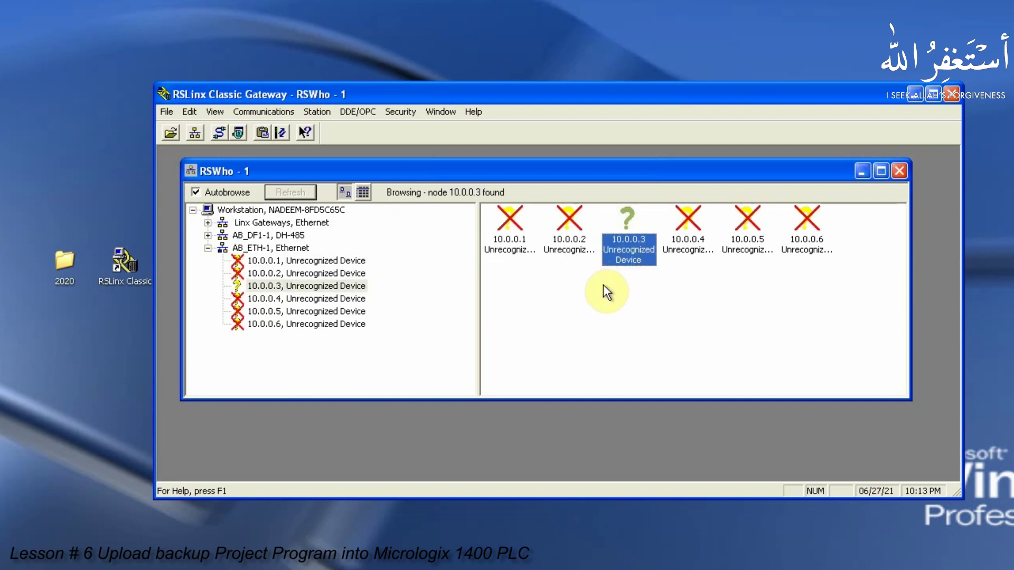
{"action": "left_click", "coordinate": [603, 285]}
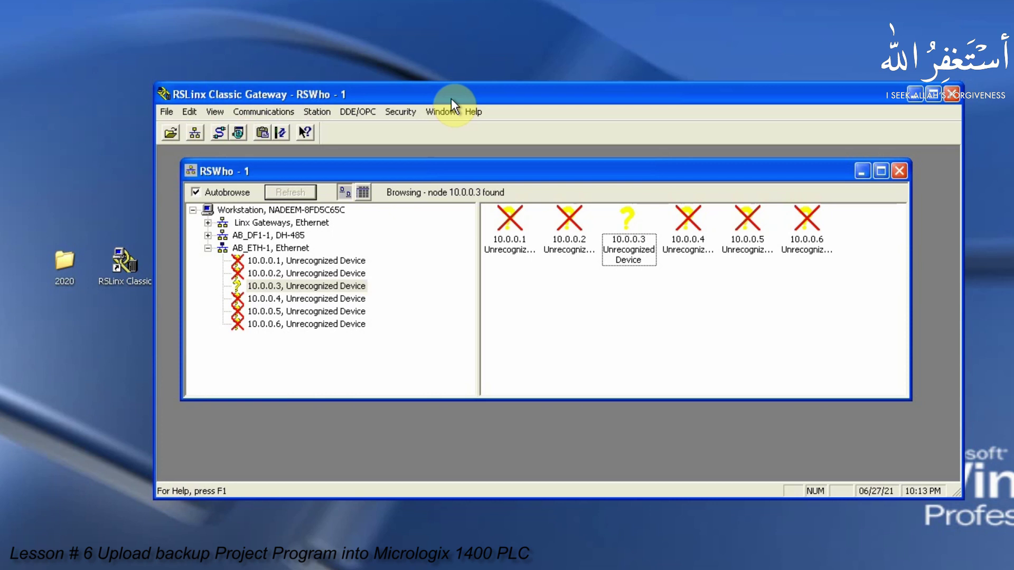
{"action": "key", "text": "alt+F4"}
Step: Launch RSLogix 500 Pro and open the FILLER_R1 project from the MARCH-2021 folder
{"action": "left_click", "coordinate": [257, 262]}
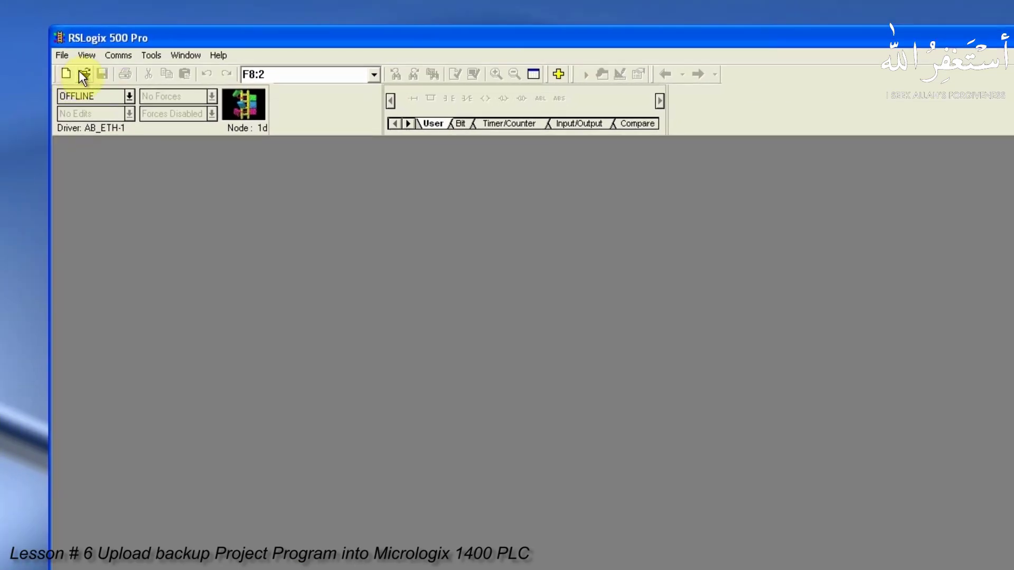
{"action": "left_click", "coordinate": [82, 74]}
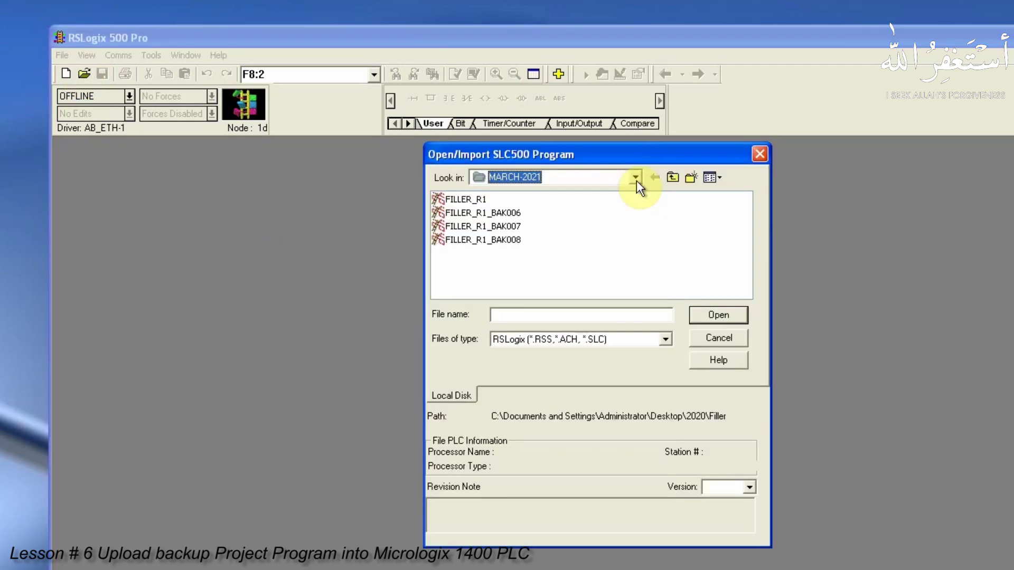
{"action": "left_click", "coordinate": [635, 178]}
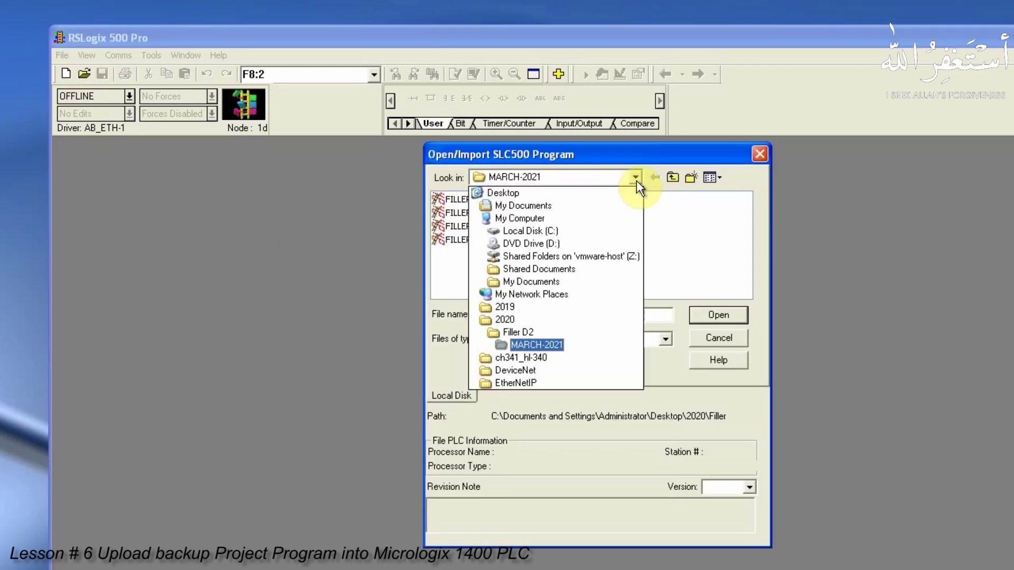
{"action": "left_click", "coordinate": [634, 346]}
{"action": "left_click", "coordinate": [460, 198]}
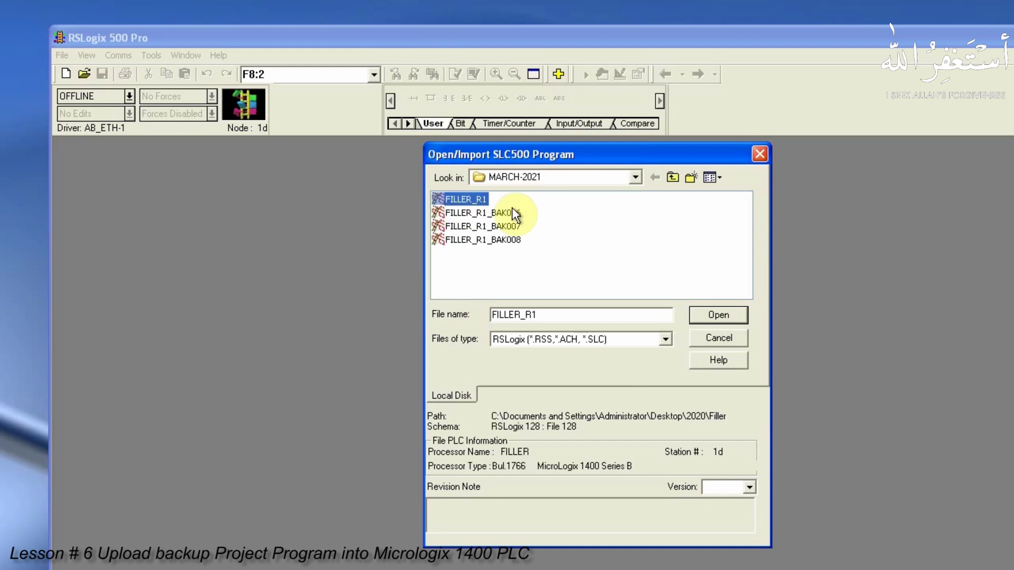
{"action": "left_click", "coordinate": [701, 318]}
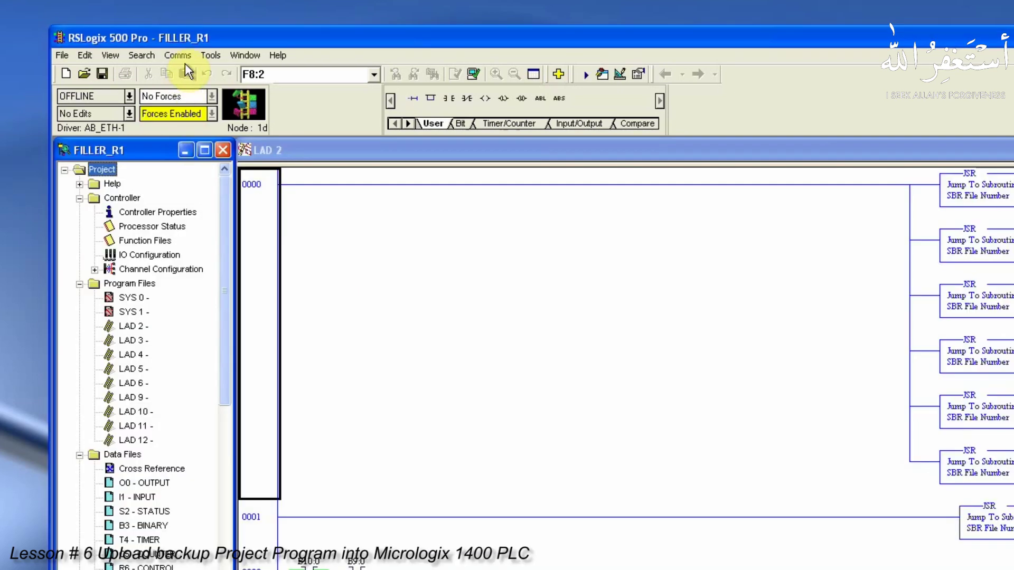
Step: In System Comms, browse AB_ETH-1 and pick the processor at 10.0.0.3
{"action": "left_click", "coordinate": [185, 56]}
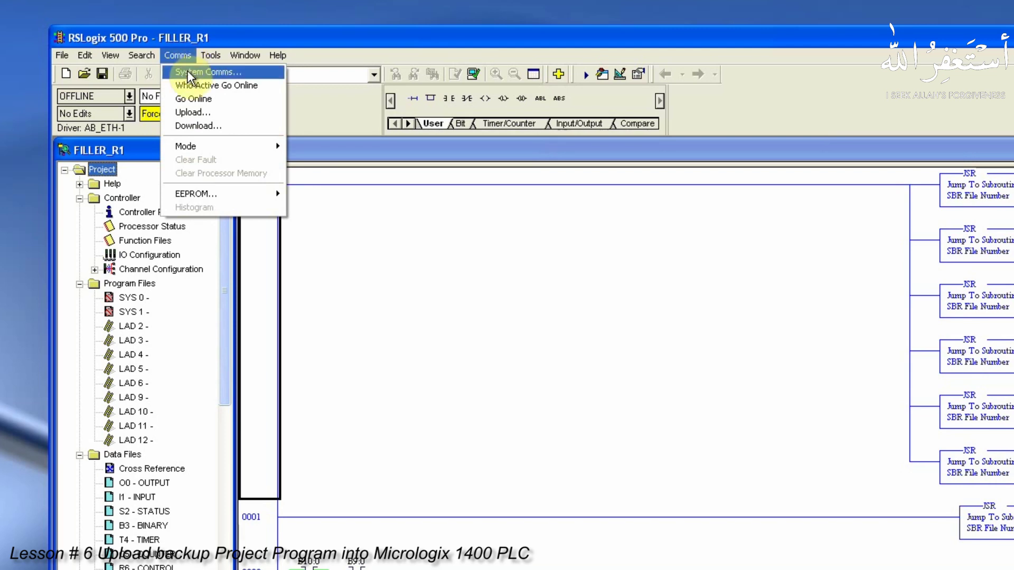
{"action": "left_click", "coordinate": [216, 73]}
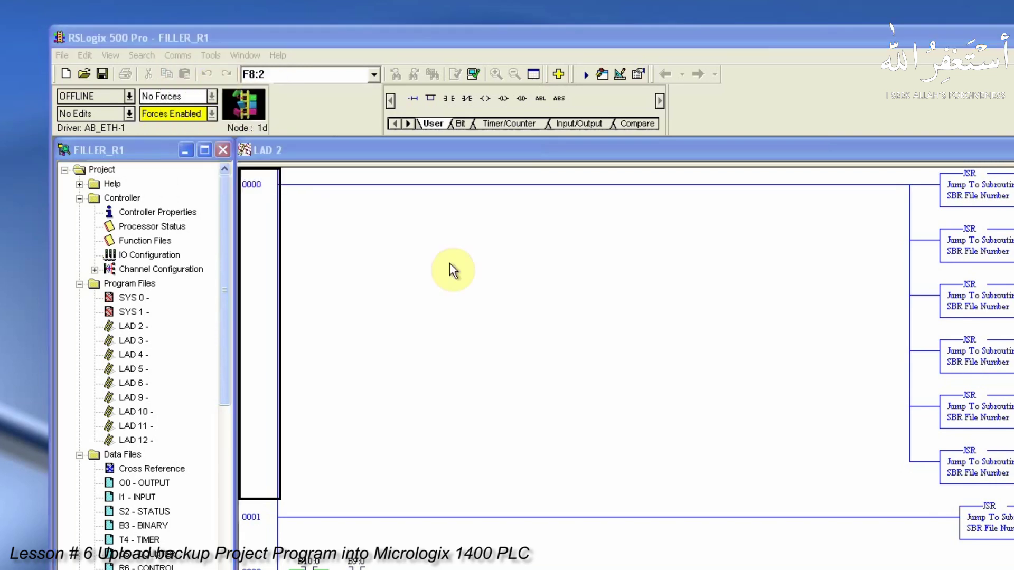
{"action": "left_click", "coordinate": [388, 318]}
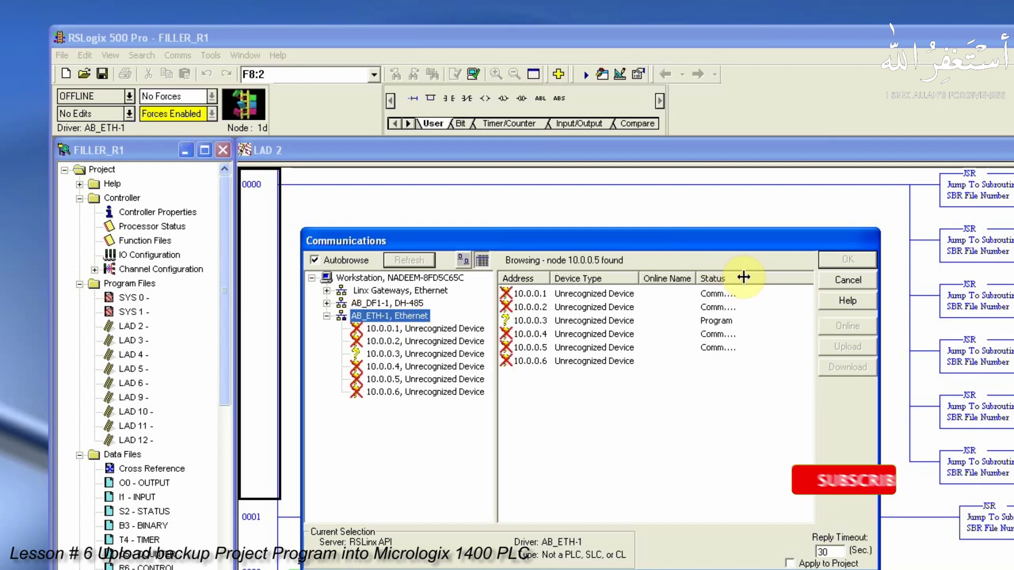
{"action": "left_click_drag", "start_coordinate": [743, 278], "coordinate": [777, 278]}
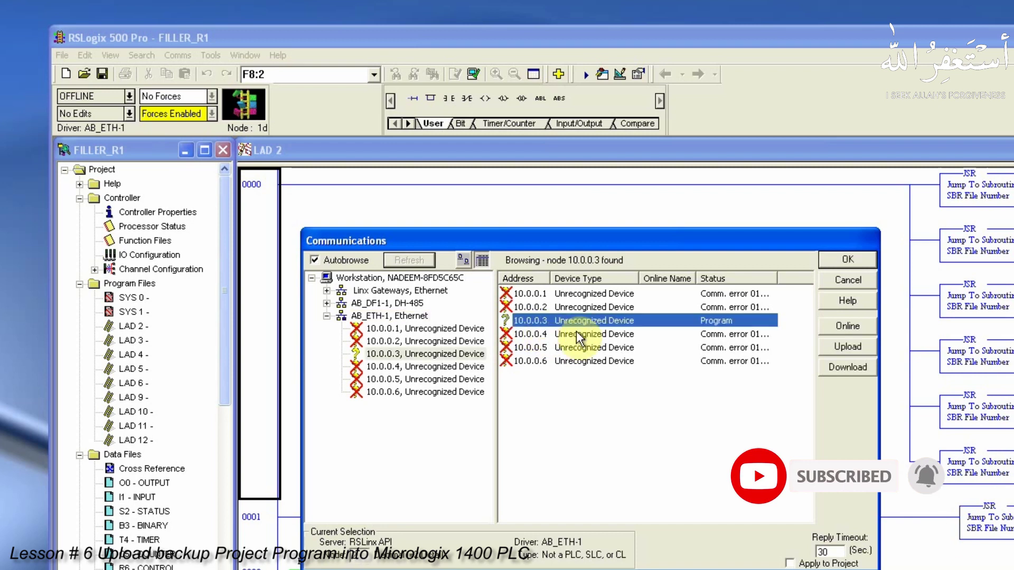
Step: Download FILLER_R1 with node 2 system settings and go online
{"action": "left_click", "coordinate": [836, 371]}
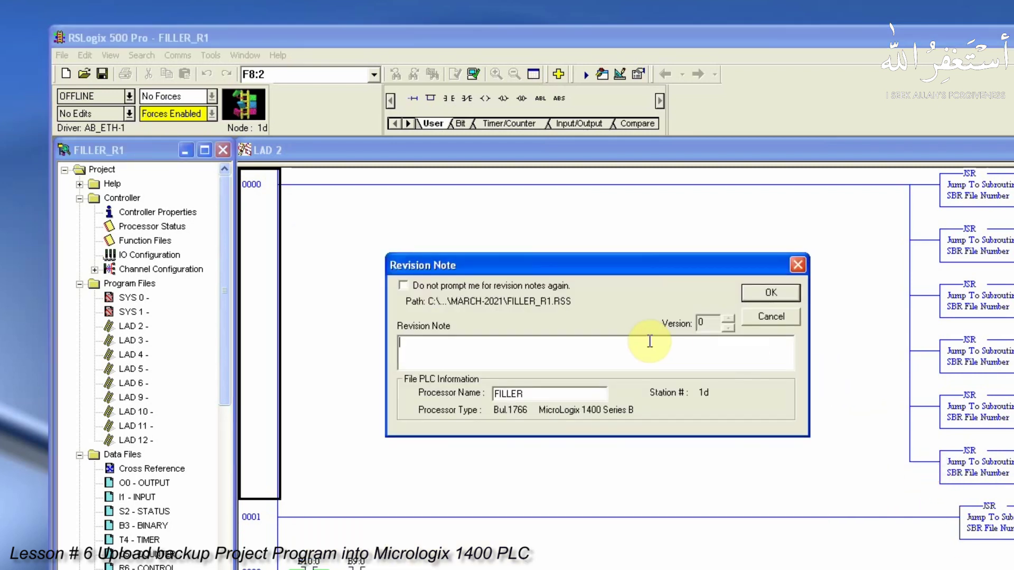
{"action": "left_click", "coordinate": [753, 291]}
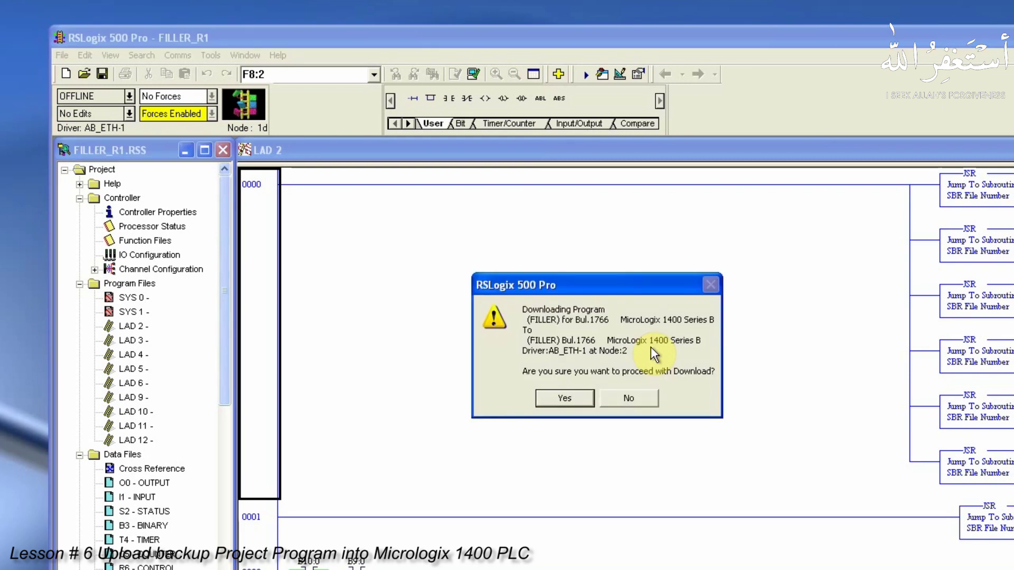
{"action": "left_click", "coordinate": [557, 398]}
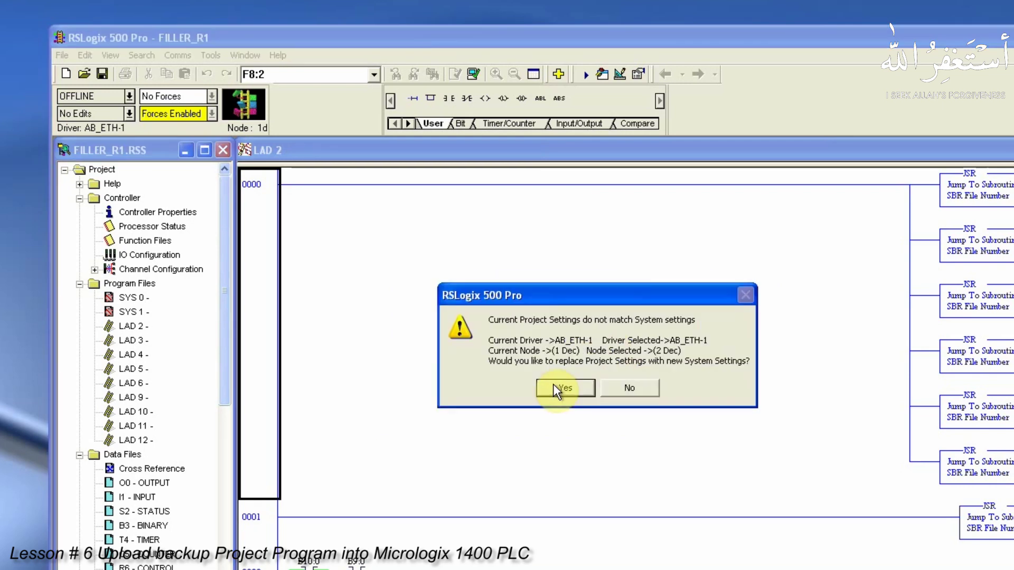
{"action": "left_click", "coordinate": [553, 385]}
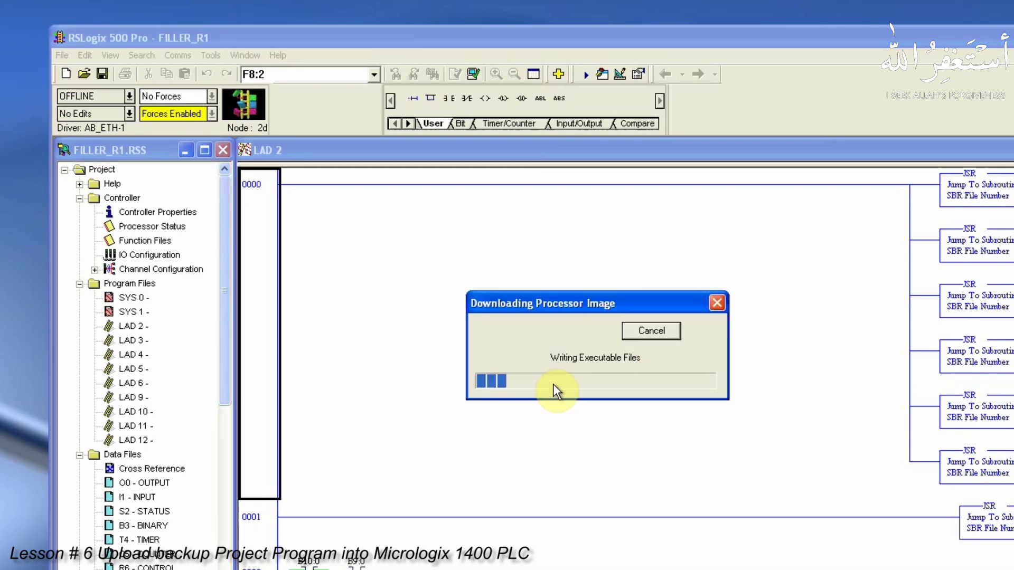
{"action": "left_click", "coordinate": [557, 370]}
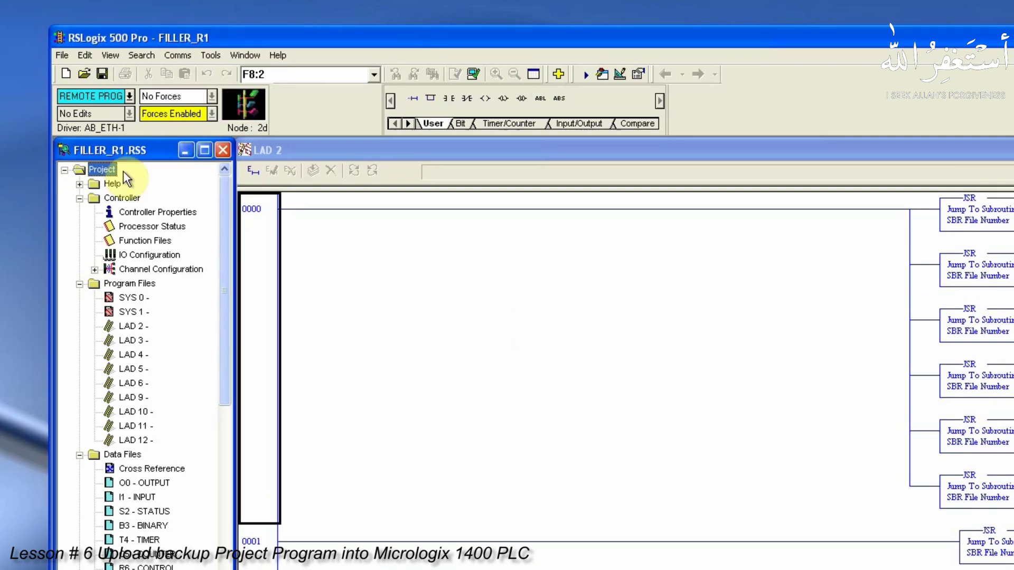
{"action": "left_click", "coordinate": [129, 96]}
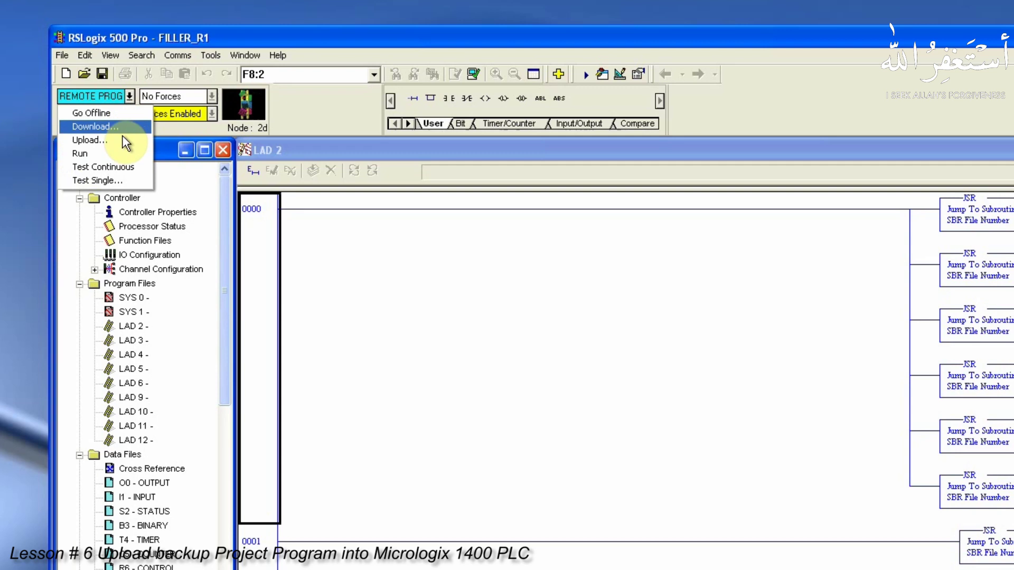